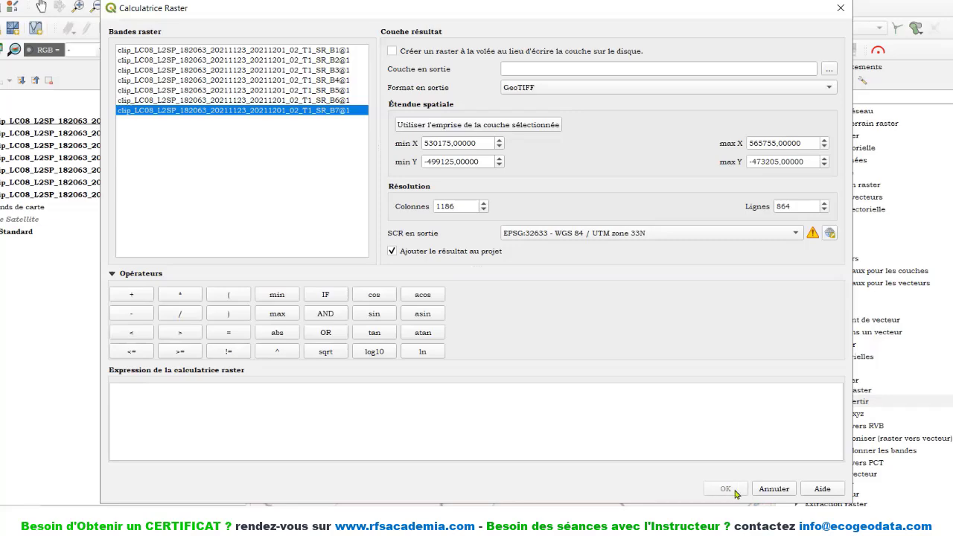
- Enter the NDVI numerator in the raster calculator expression as the bracketed difference of bands B5@1 - B4@1
click(203, 395)
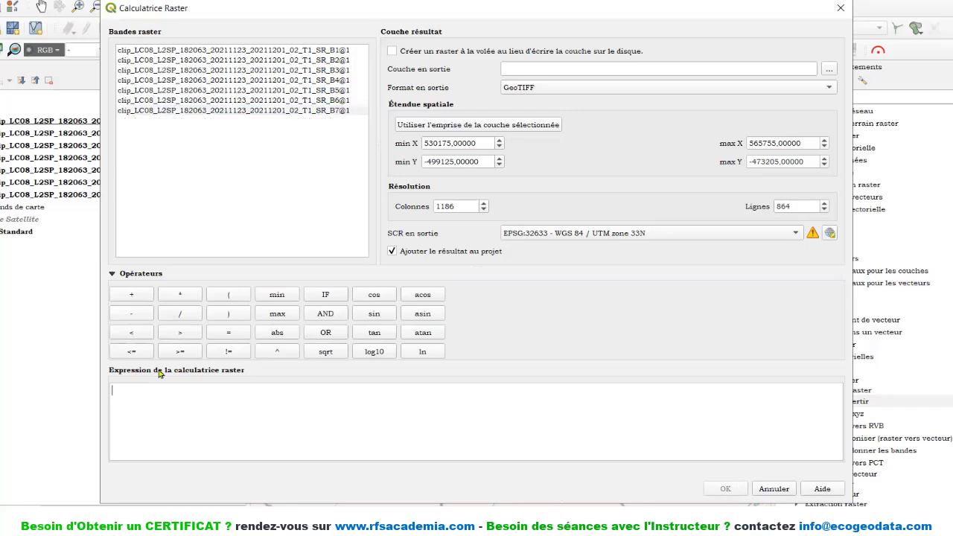
click(228, 299)
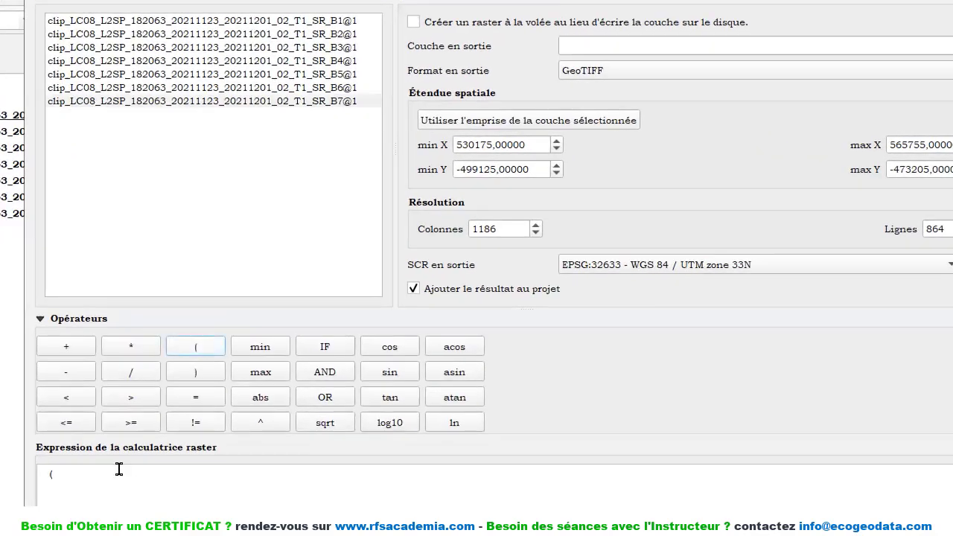
click(120, 470)
double_click(287, 76)
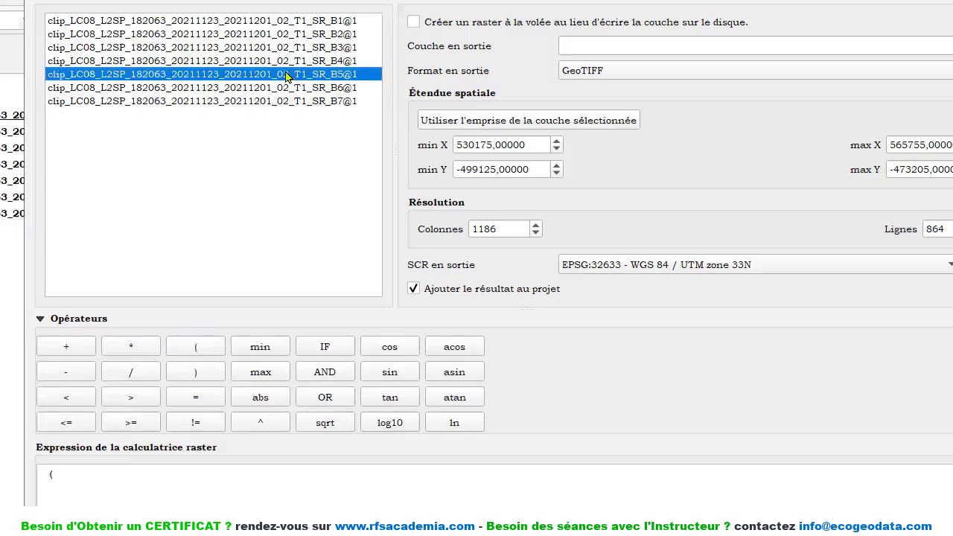
click(73, 371)
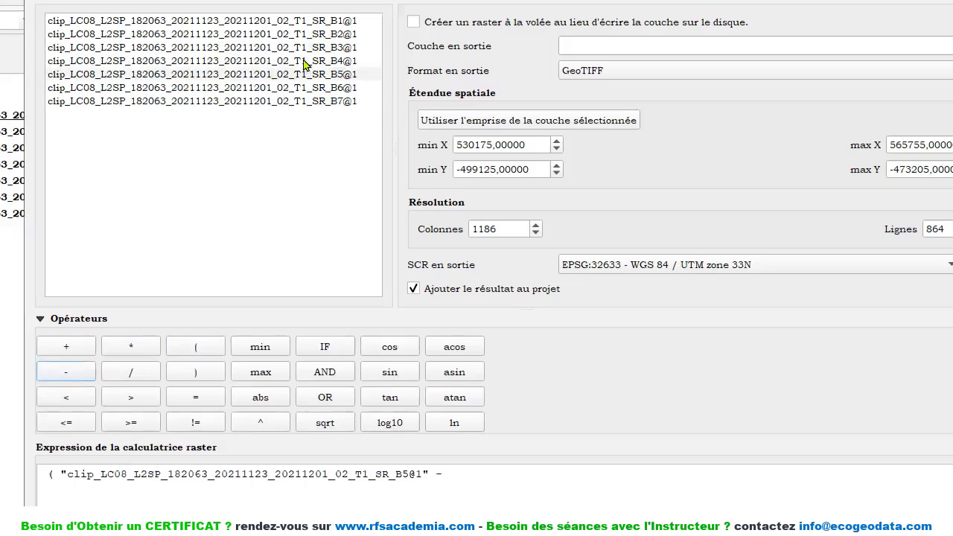
double_click(303, 61)
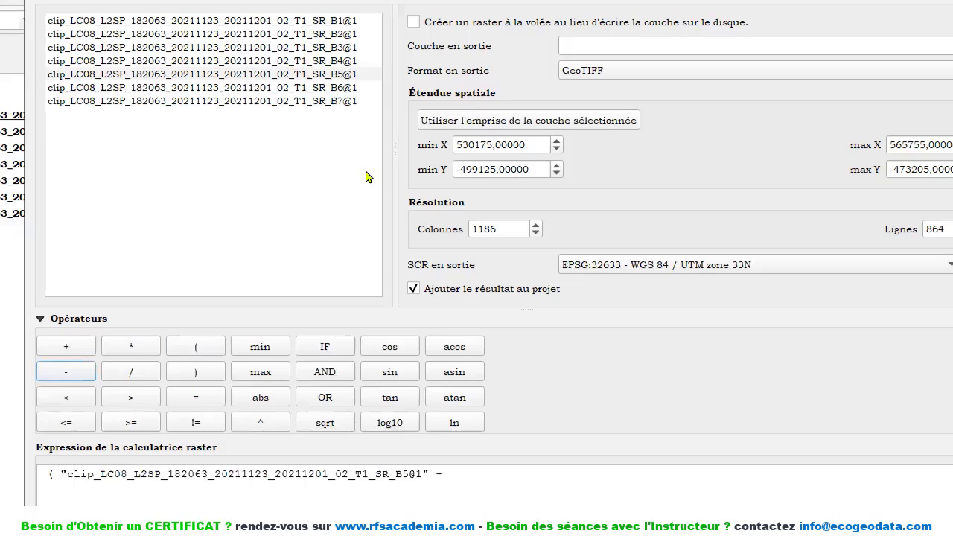
click(199, 374)
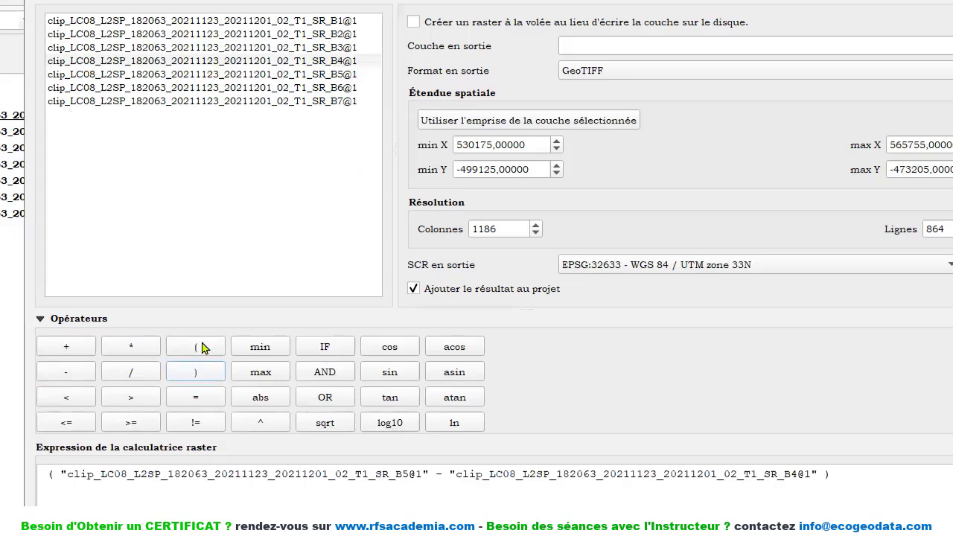
- Complete the NDVI expression by dividing the numerator by the bracketed sum of bands B5@1 + B4@1
click(130, 374)
click(197, 348)
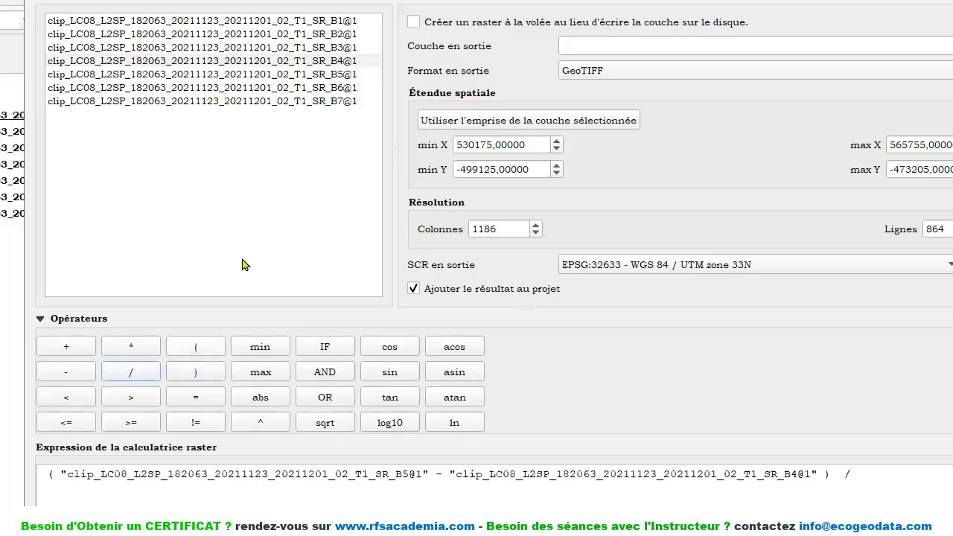
double_click(253, 74)
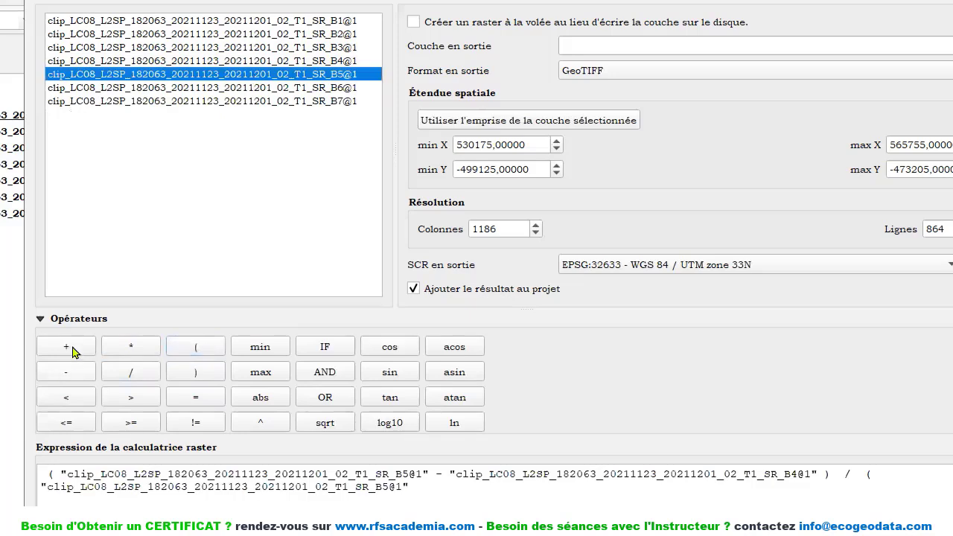
click(67, 347)
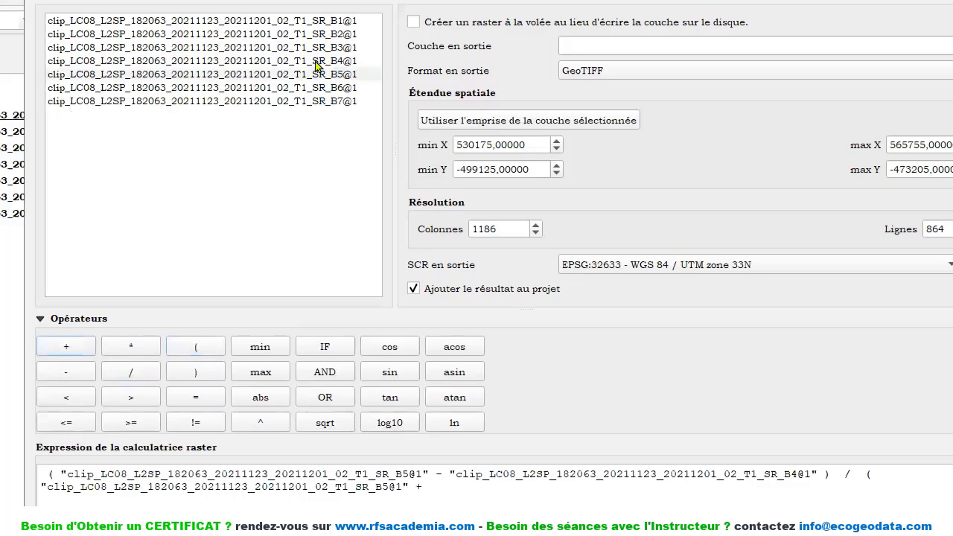
double_click(316, 67)
click(195, 373)
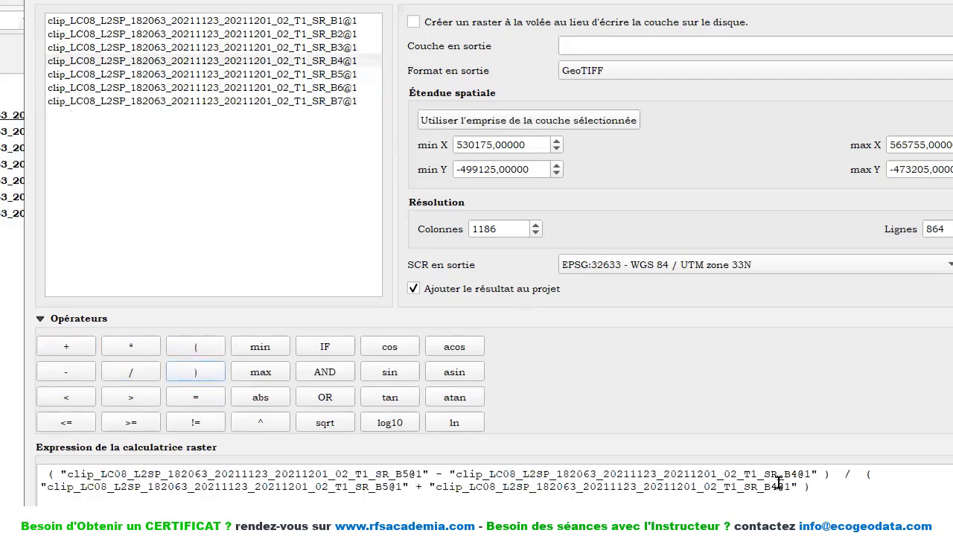
key(ctrl+a)
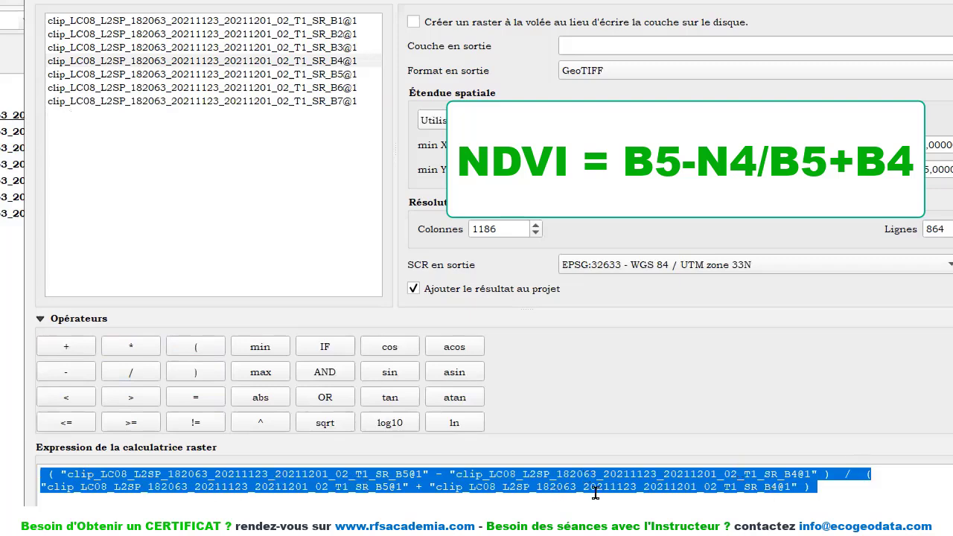
click(646, 410)
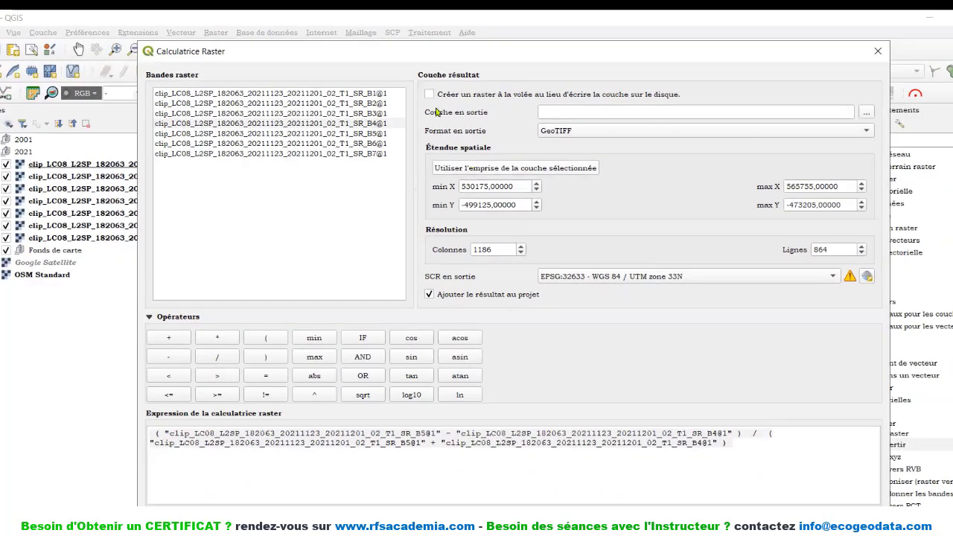
- Browse for the output layer's location in Bureau > FORMATION TELEDETECTION SPATIALE > Données > LC08_L2SP_182063_20211123_20211201_02_T1
click(867, 113)
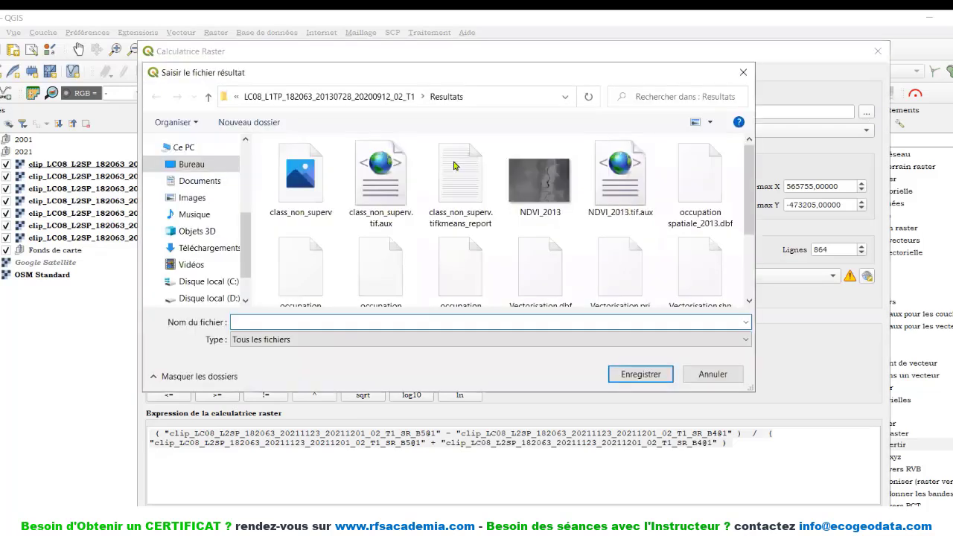
click(200, 164)
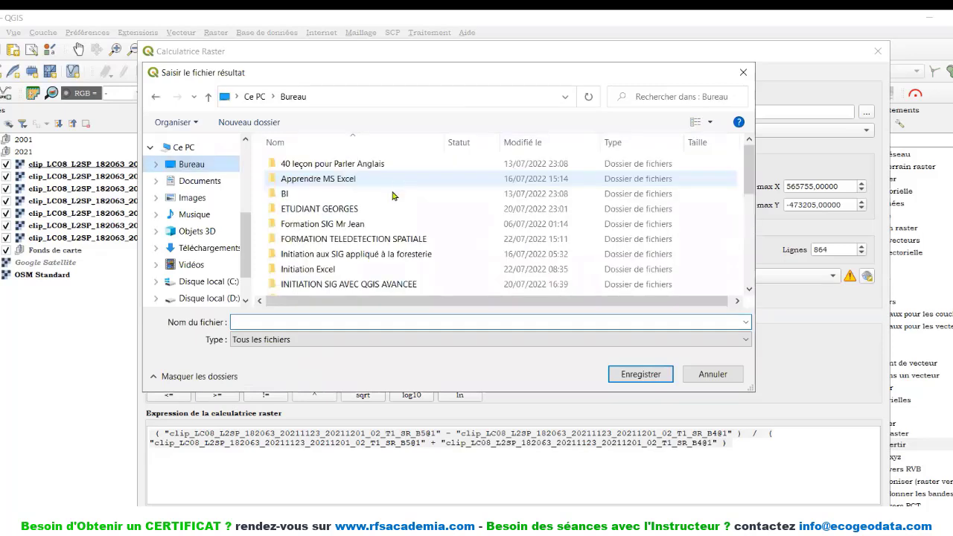
double_click(325, 239)
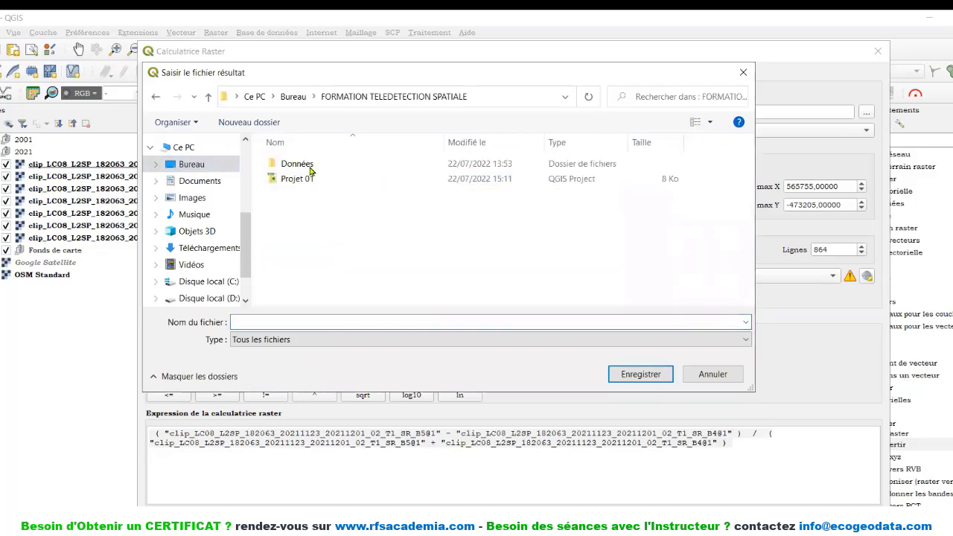
click(311, 167)
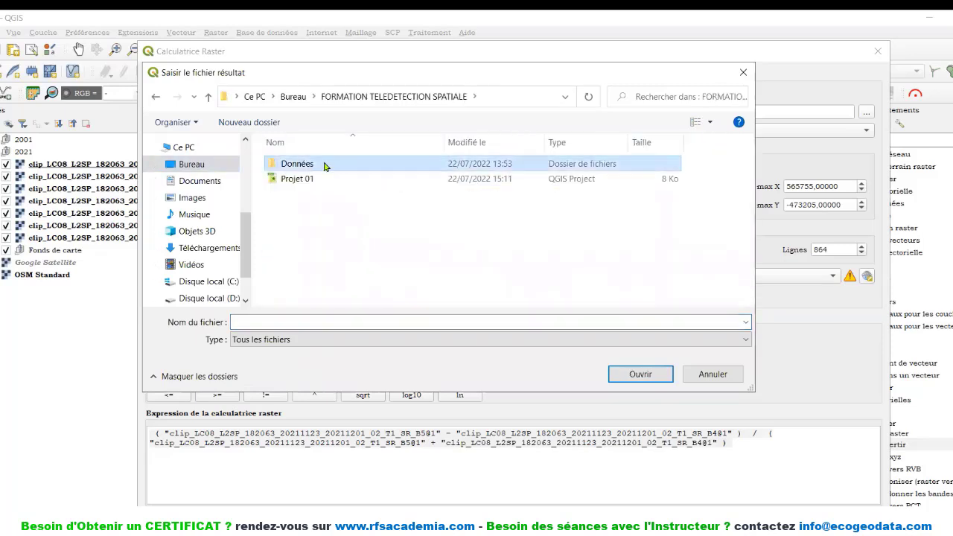
double_click(325, 164)
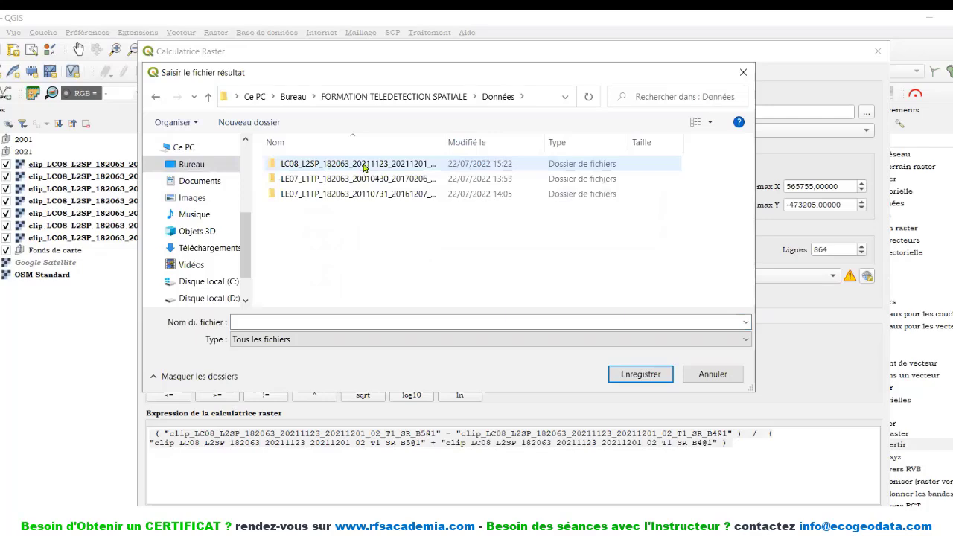
double_click(364, 165)
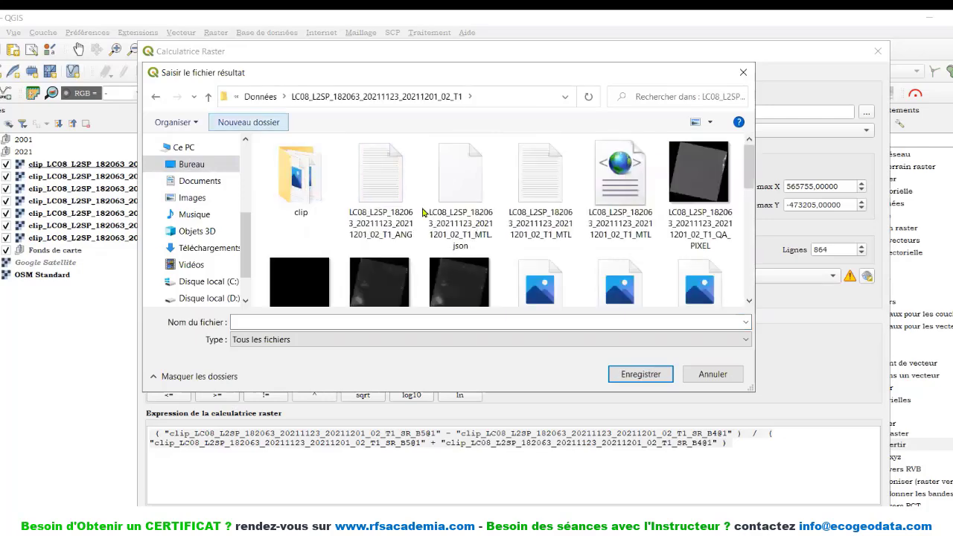
- Create a new folder named Résultats in the Landsat 2021 image folder and open it
text(Résultats)
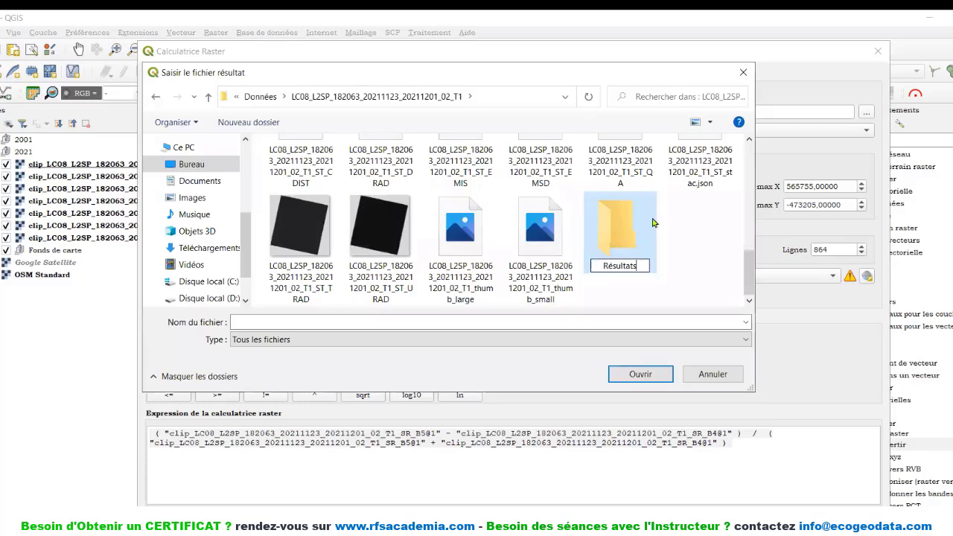
key(Return)
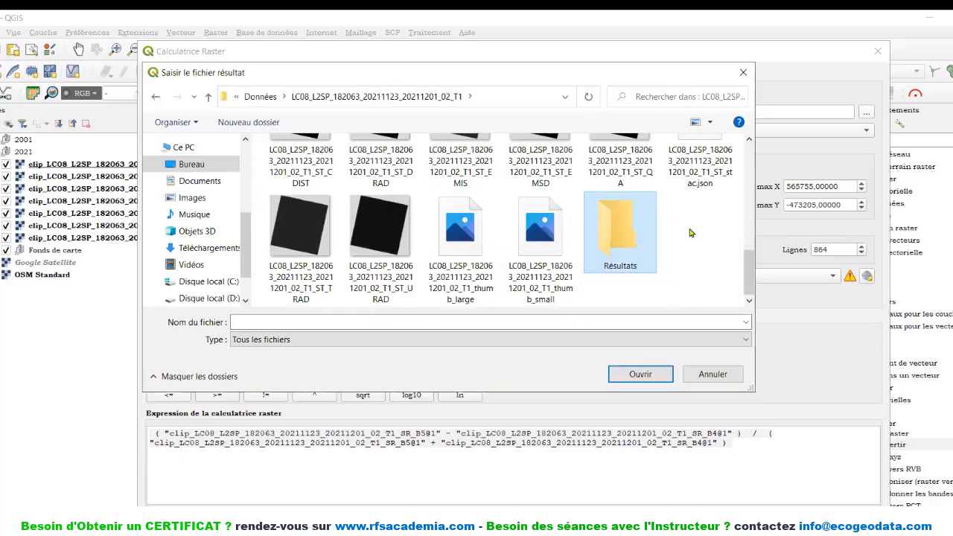
double_click(596, 241)
- Name the output file NDVI_2021, save it in the Résultats folder and run the raster calculation
click(264, 322)
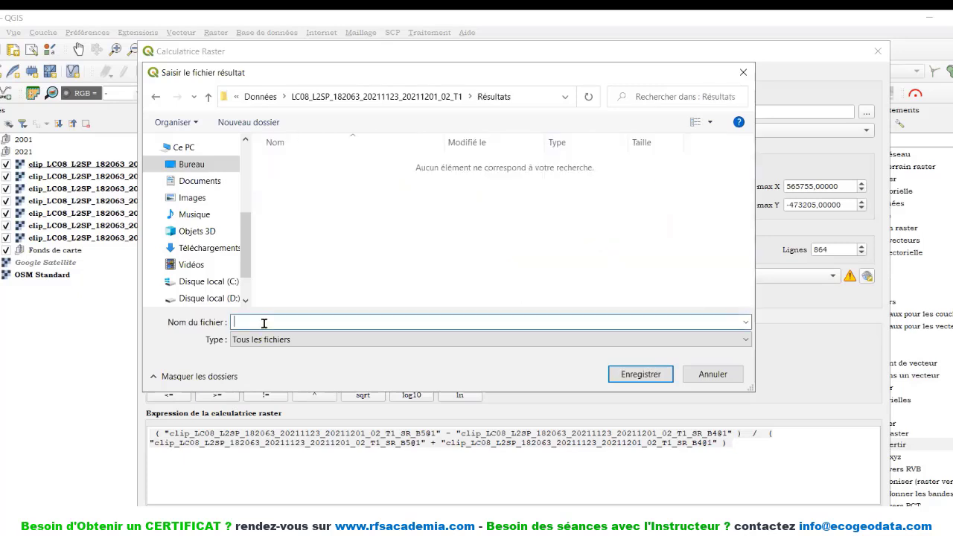
text(NDVI_)
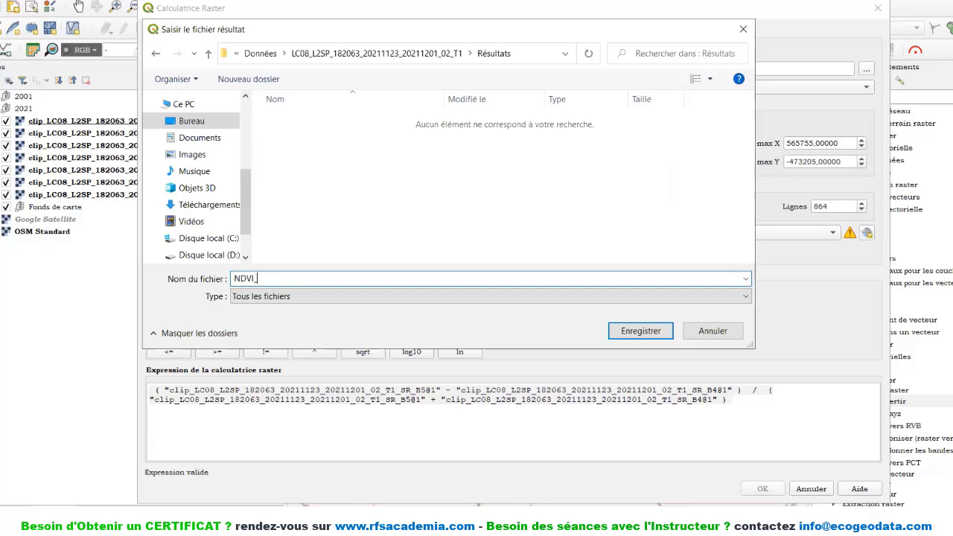
text(2021)
click(650, 336)
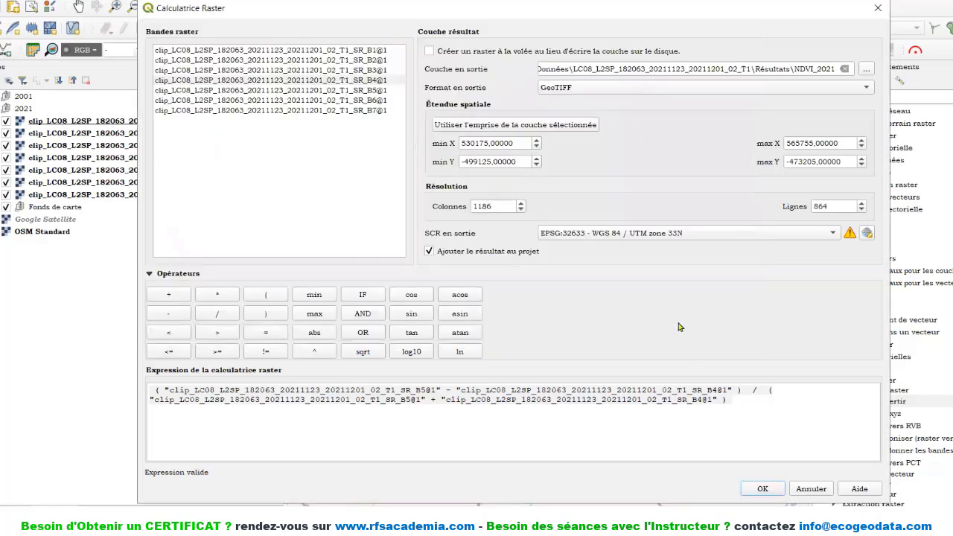
click(763, 489)
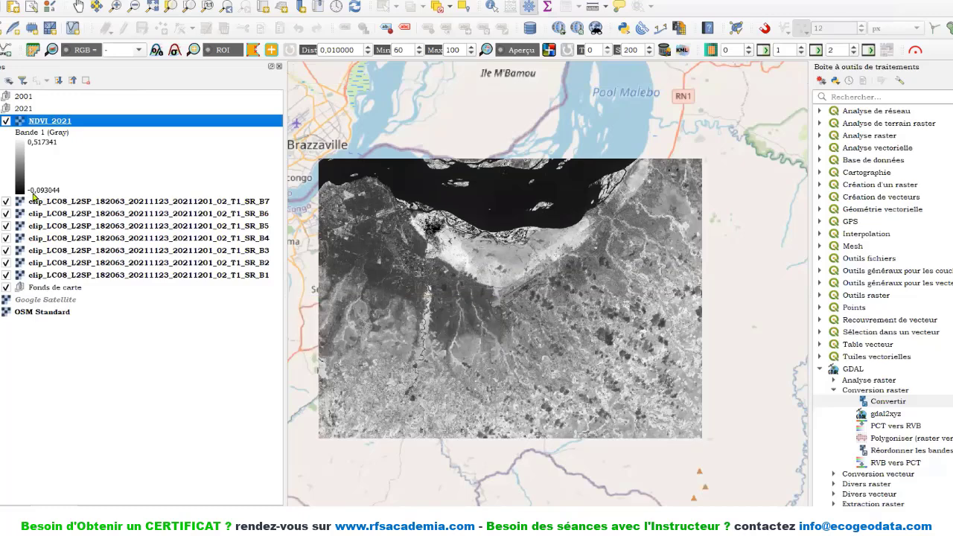
- Open the NDVI_2021 layer's symbology properties and set the render type to Pseudo-couleur à bande unique
right_click(54, 123)
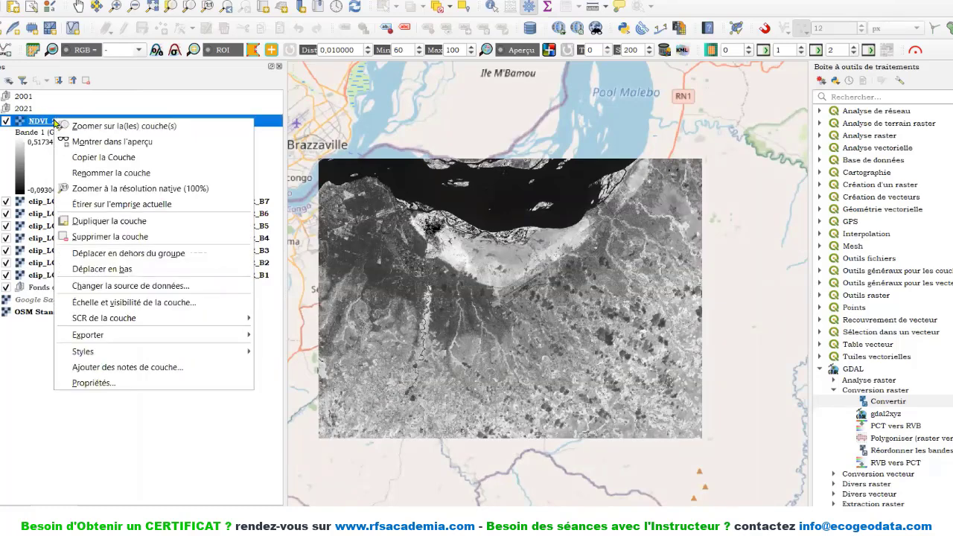
click(95, 383)
click(177, 116)
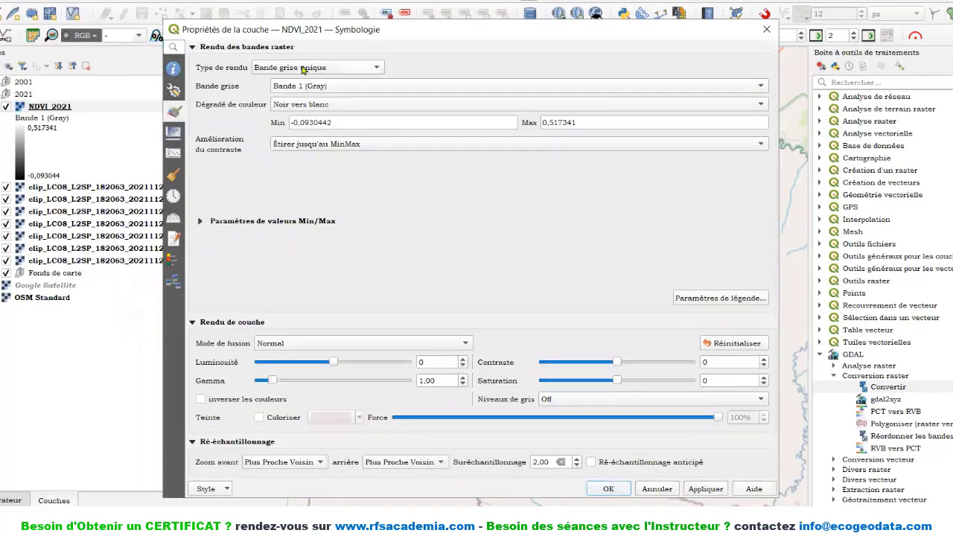
click(348, 70)
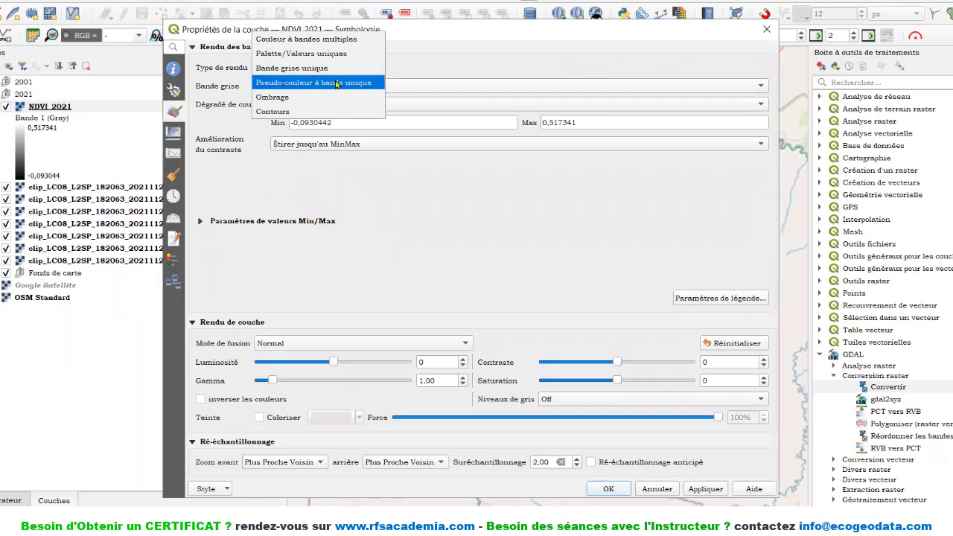
click(336, 83)
- Set the colour interpolation of the NDVI_2021 layer to Discrète
scroll(520, 291, down, 1)
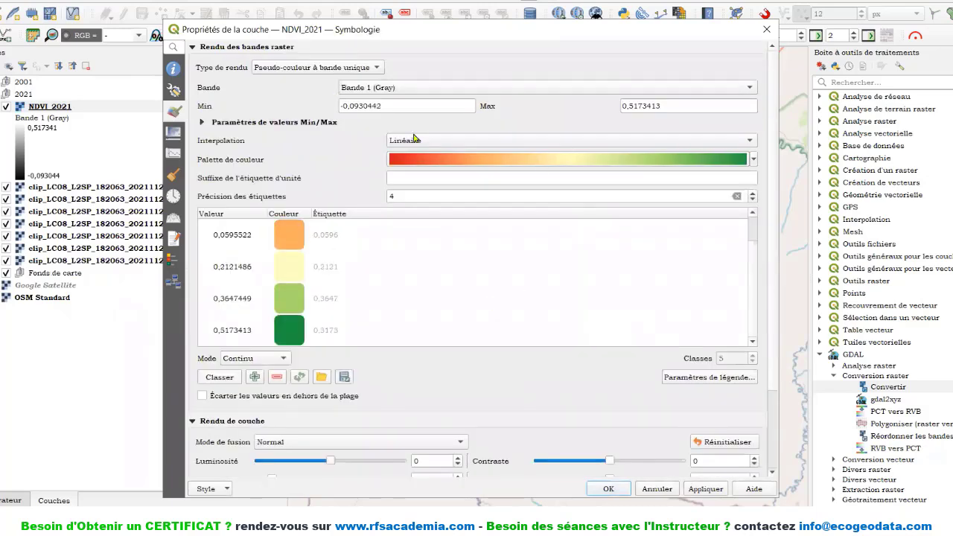
click(427, 140)
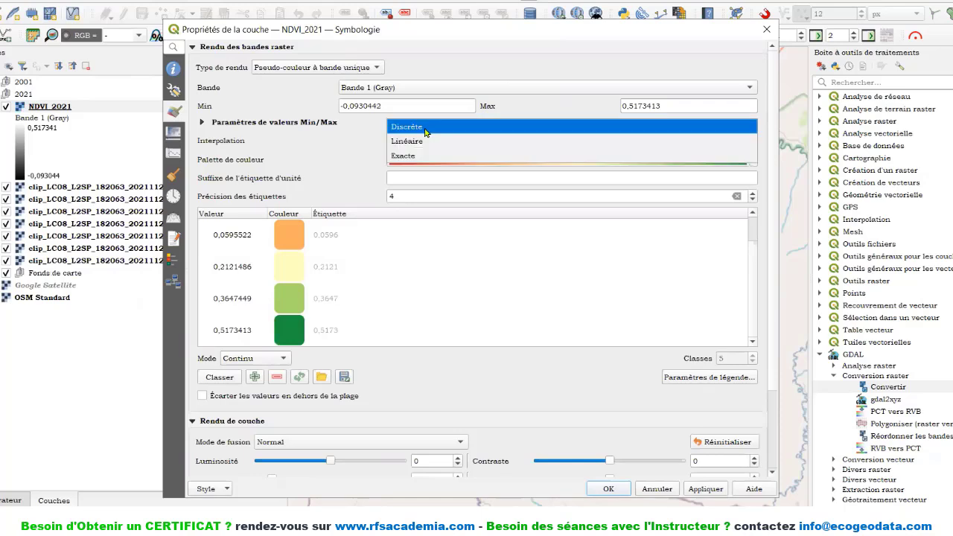
click(426, 130)
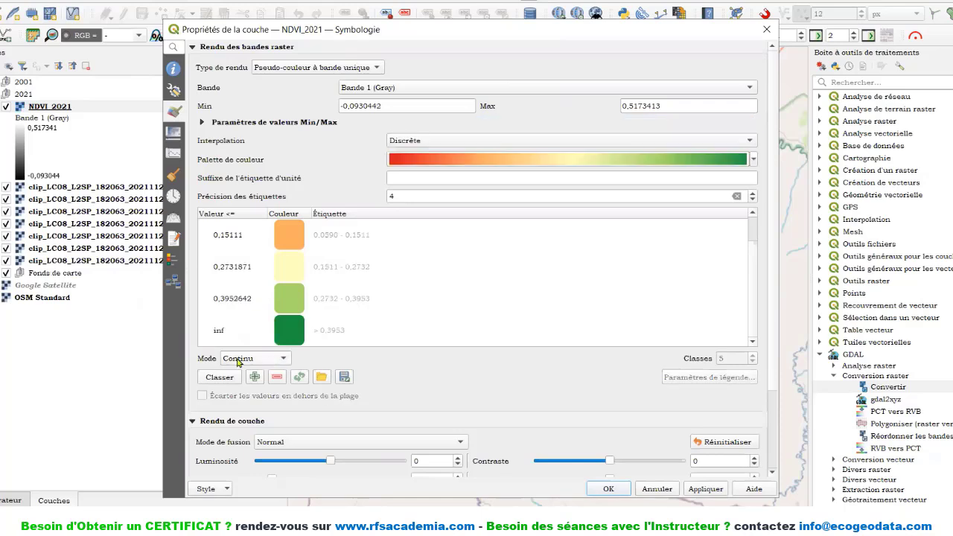
- Set the classification mode to Quantiles with 7 classes
click(270, 364)
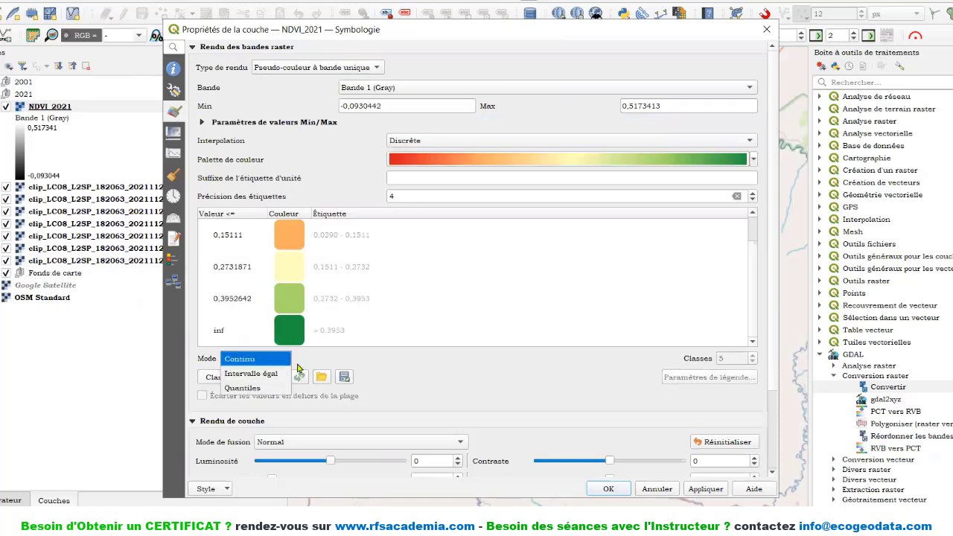
click(278, 373)
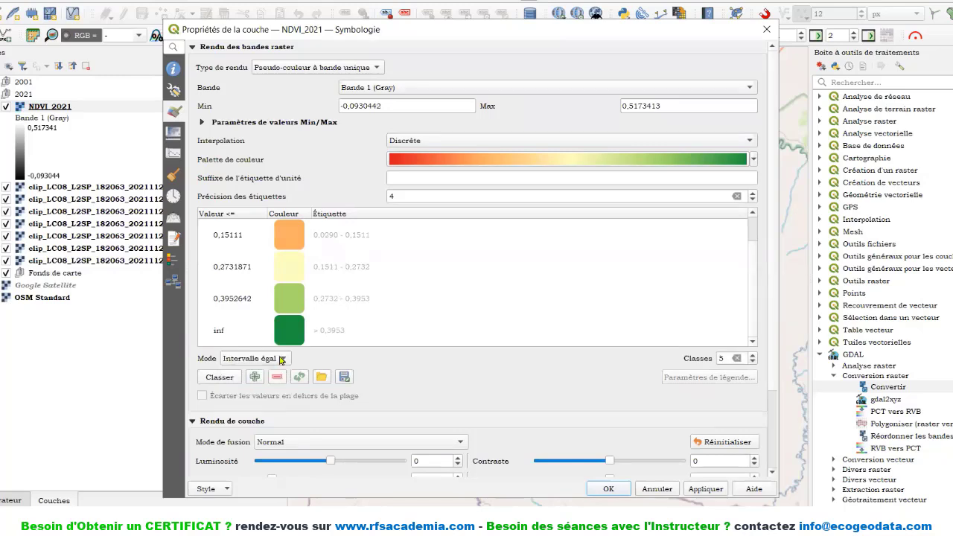
click(281, 362)
click(281, 376)
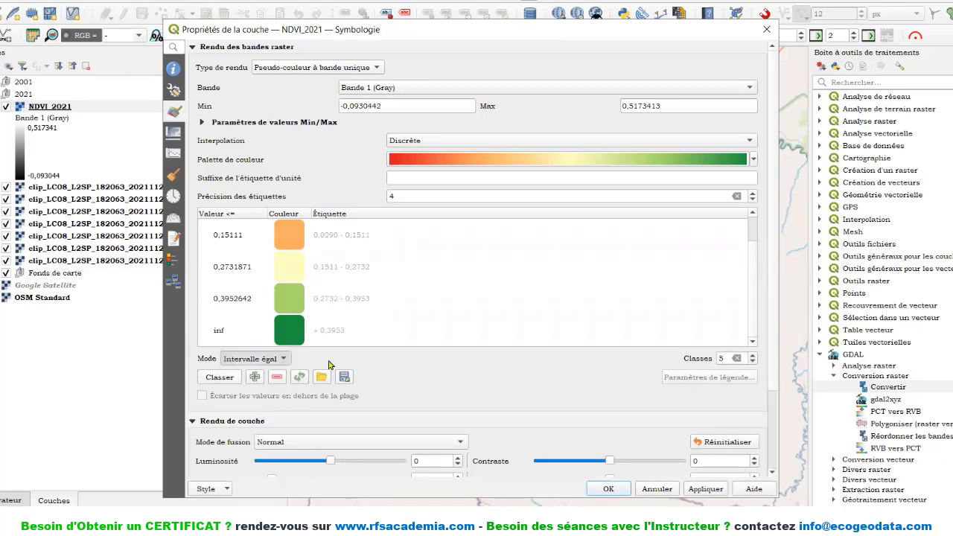
click(715, 358)
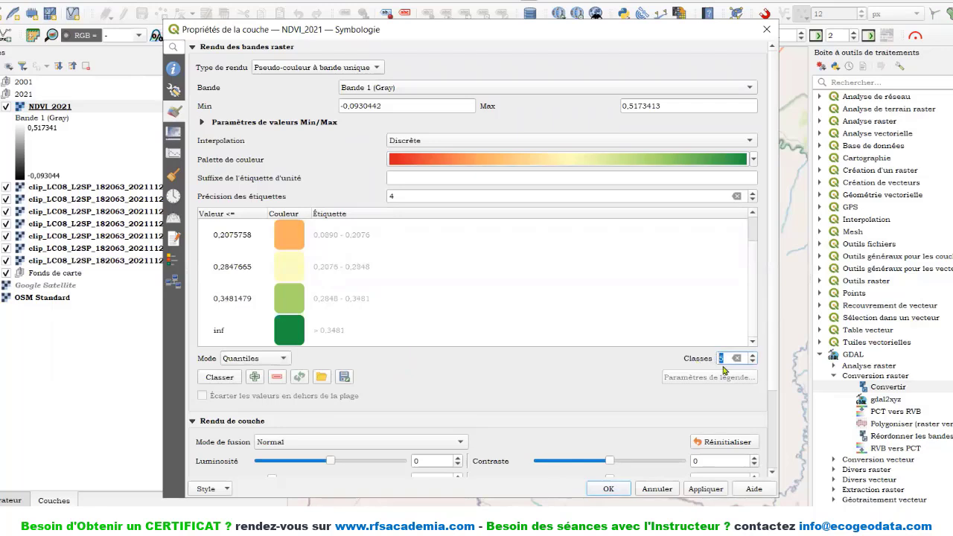
double_click(723, 360)
text(7)
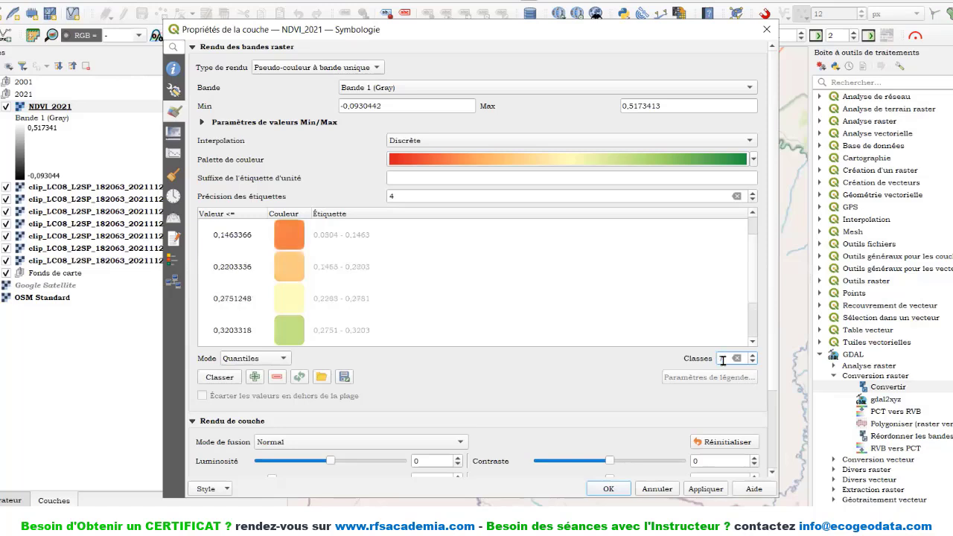
- Set the number of Quantiles classes to 6 and apply the symbology to the NDVI_2021 layer
text(6)
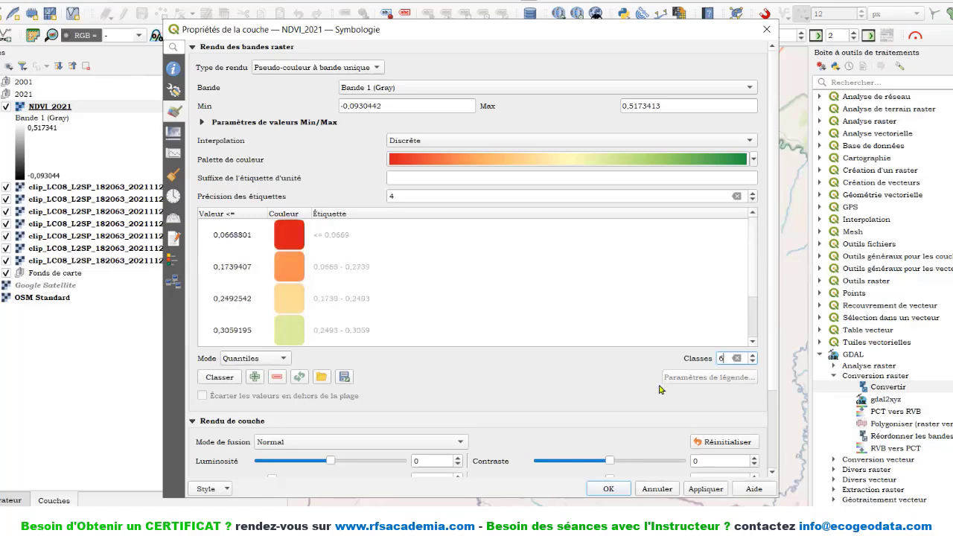
click(705, 491)
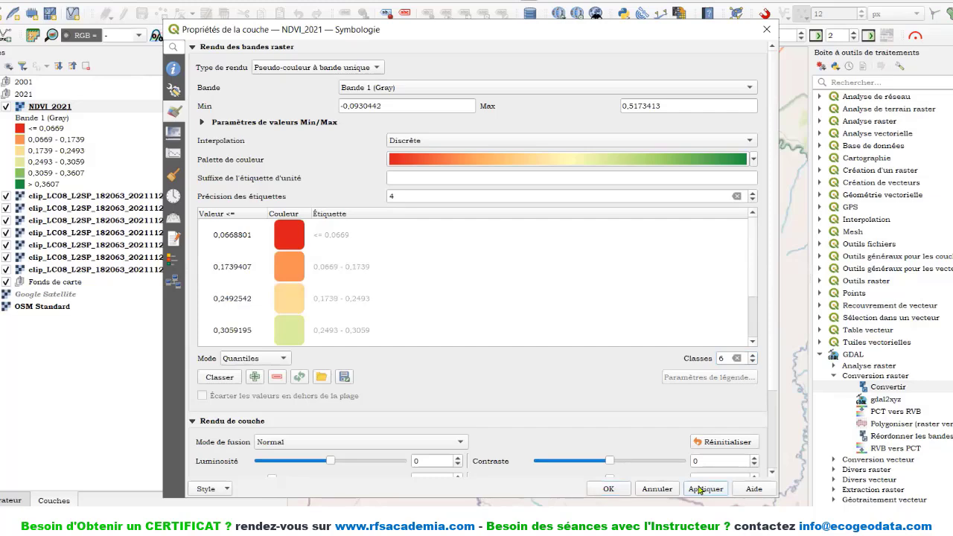
click(611, 486)
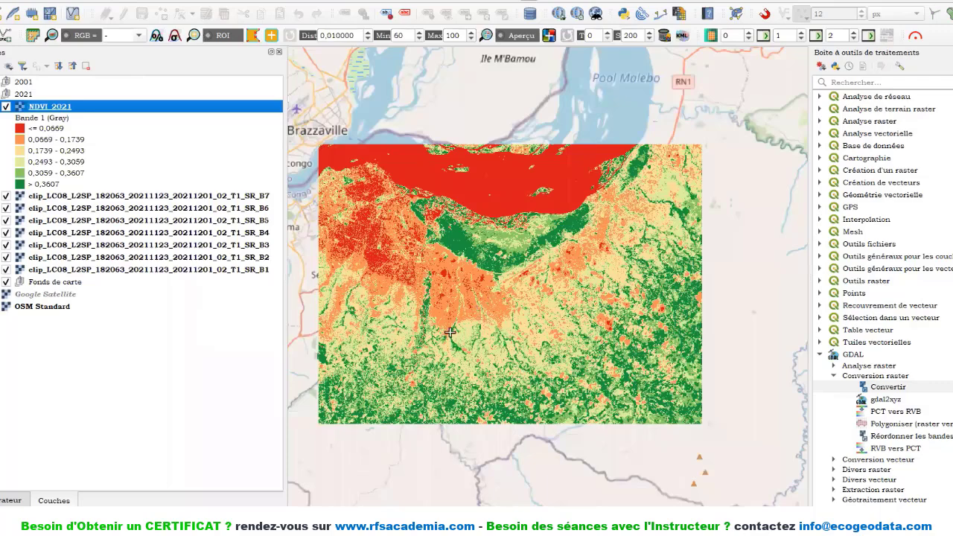
- Examine how the NDVI classes are distributed over the river, the built-up area and the vegetation of the NDVI_2021 raster
scroll(450, 332, up, 1)
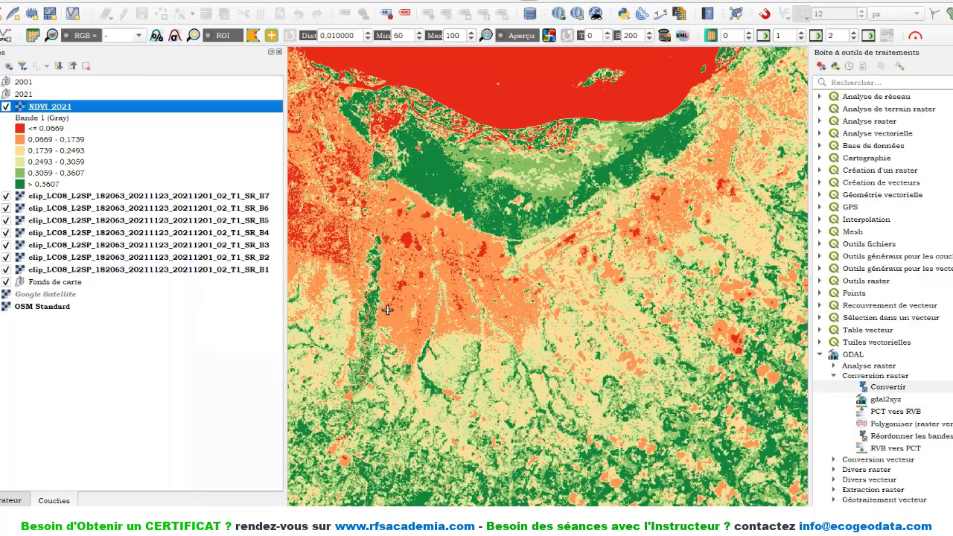
scroll(388, 312, down, 2)
scroll(319, 325, up, 3)
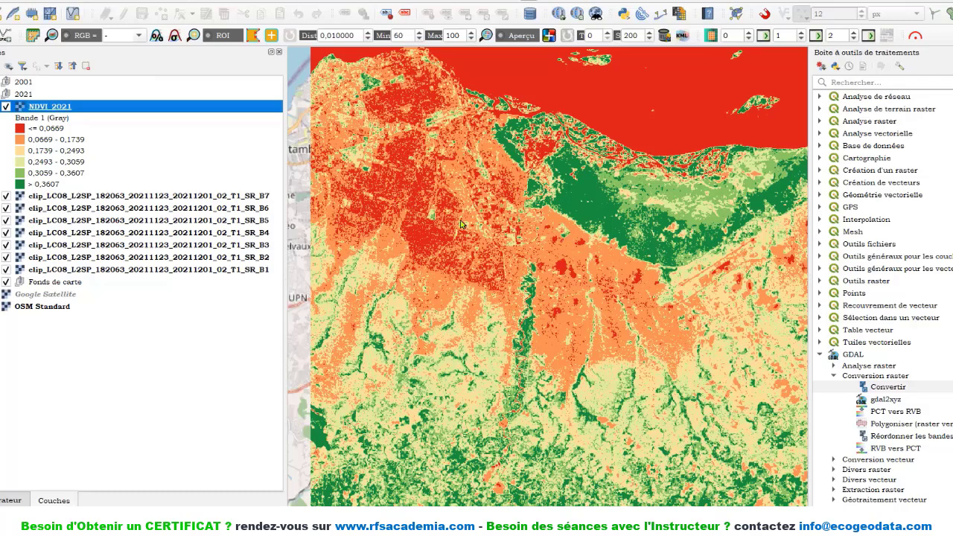
scroll(599, 104, down, 2)
scroll(588, 203, up, 2)
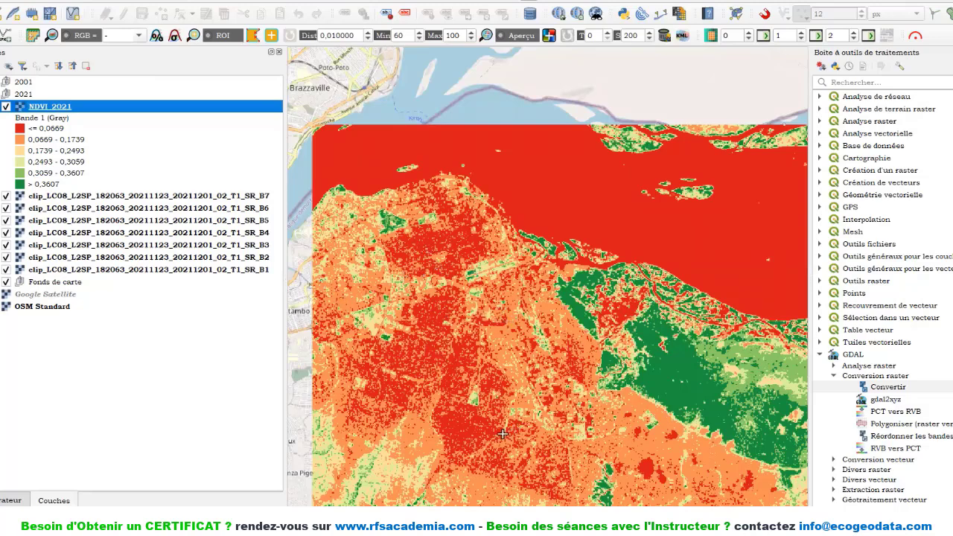
scroll(478, 422, down, 1)
scroll(710, 322, down, 1)
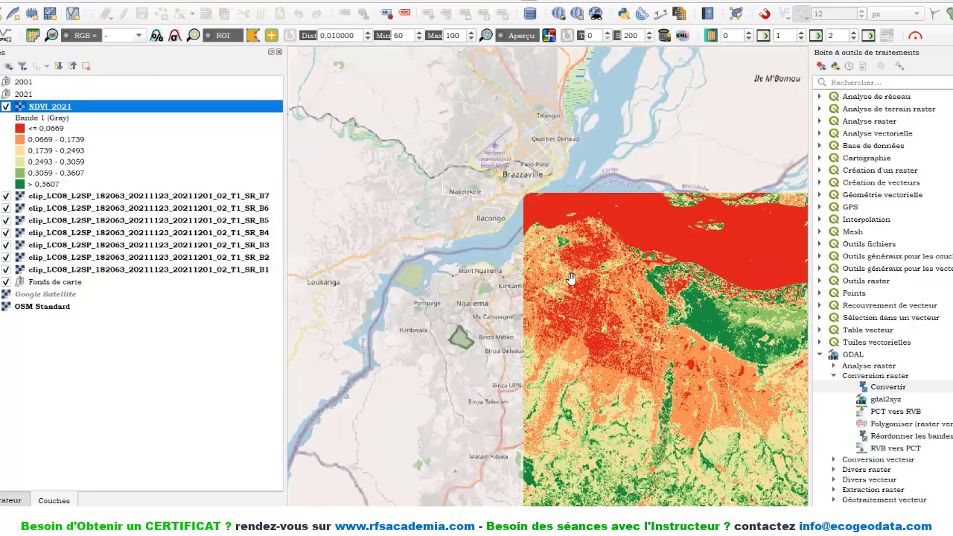
drag(572, 280, 349, 190)
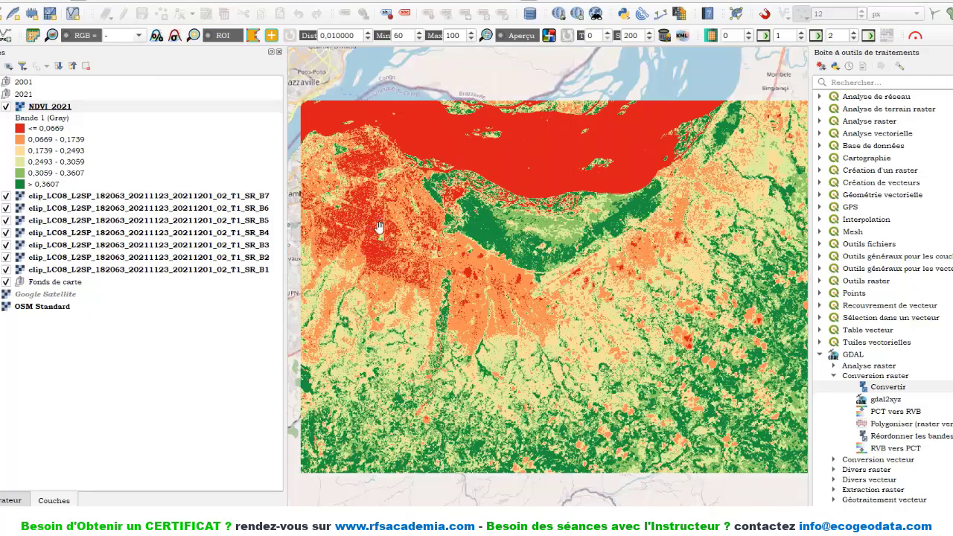
drag(409, 244, 405, 236)
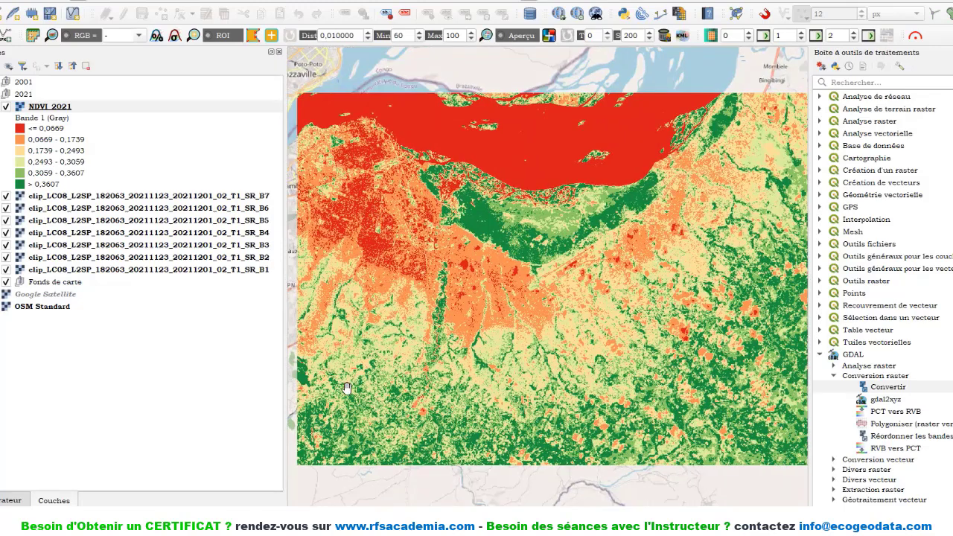
- Switch the basemap from OSM Standard to Google Satellite and hide the seven clipped Landsat bands B1 to B7
click(50, 106)
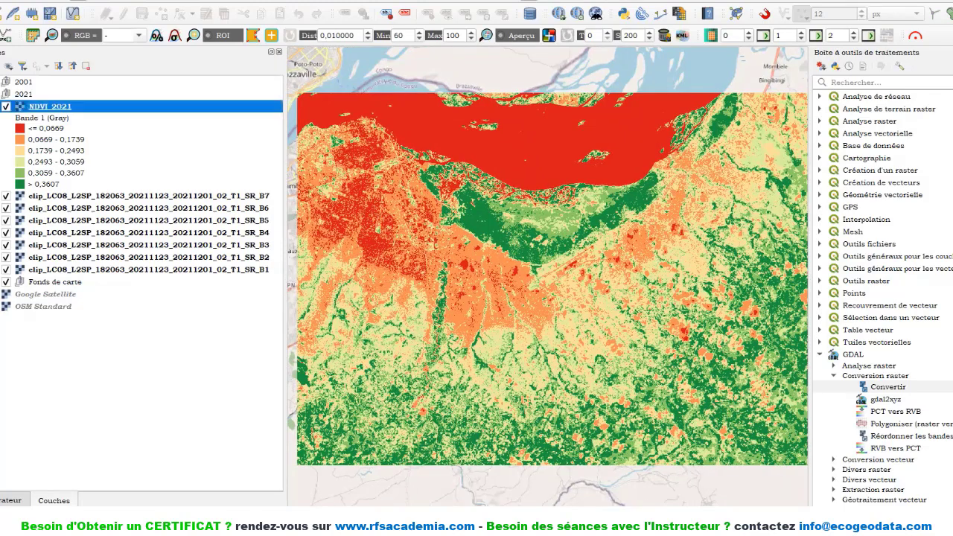
click(0, 294)
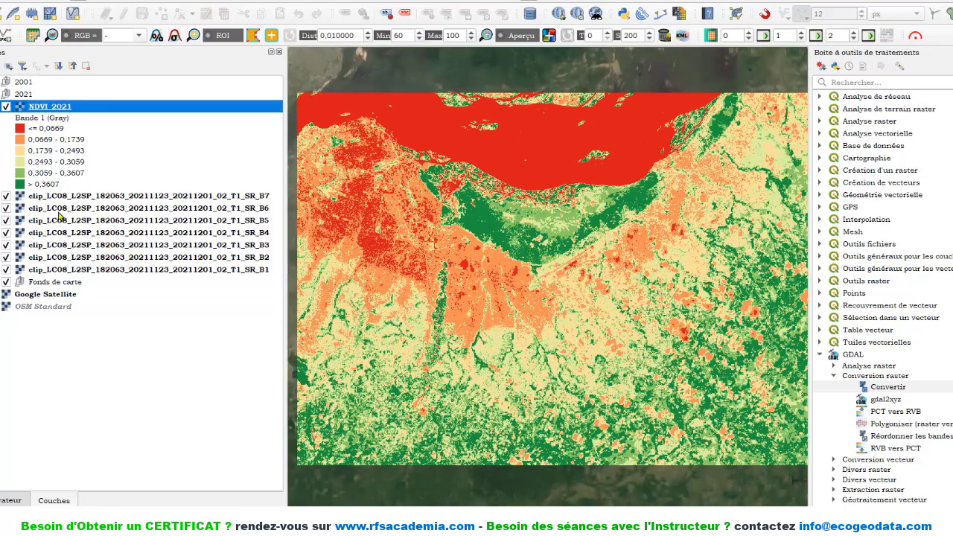
click(6, 197)
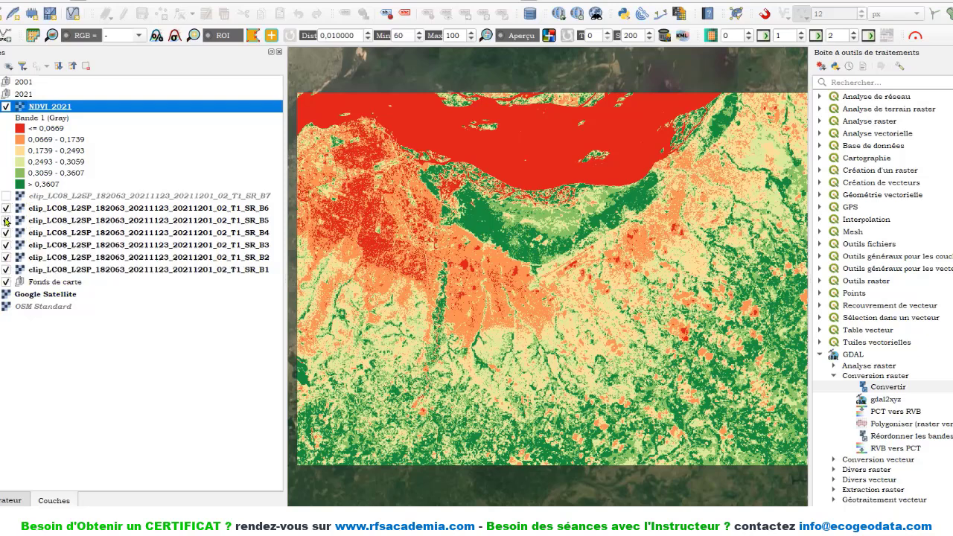
click(6, 209)
click(5, 222)
click(6, 234)
click(6, 246)
click(6, 258)
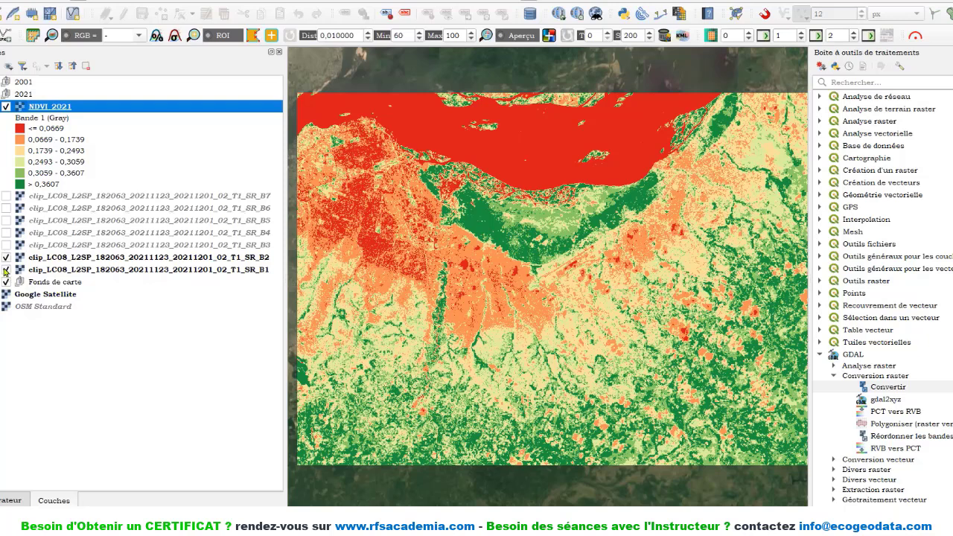
click(6, 270)
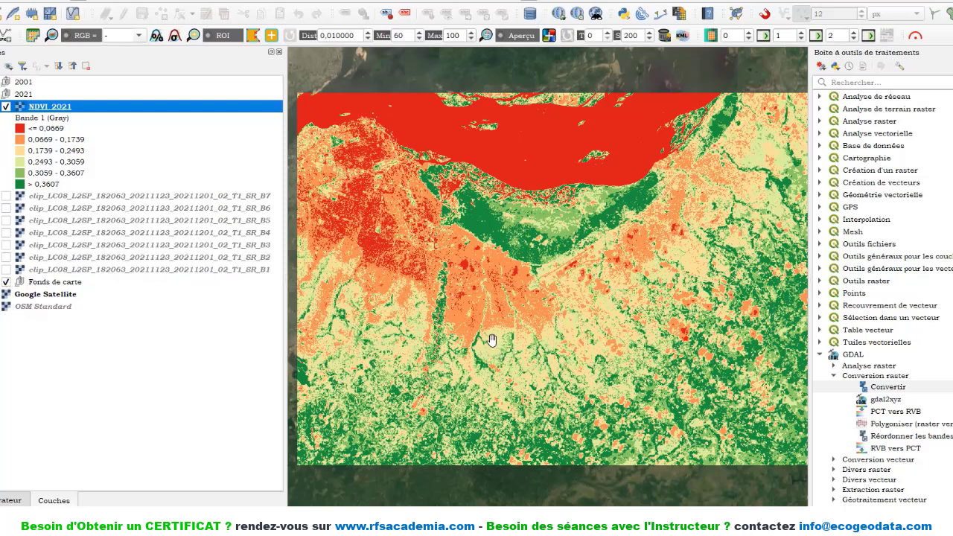
- Compare the NDVI_2021 classes with the satellite imagery at close range by toggling the layer's visibility around the dark green valley
scroll(457, 318, up, 2)
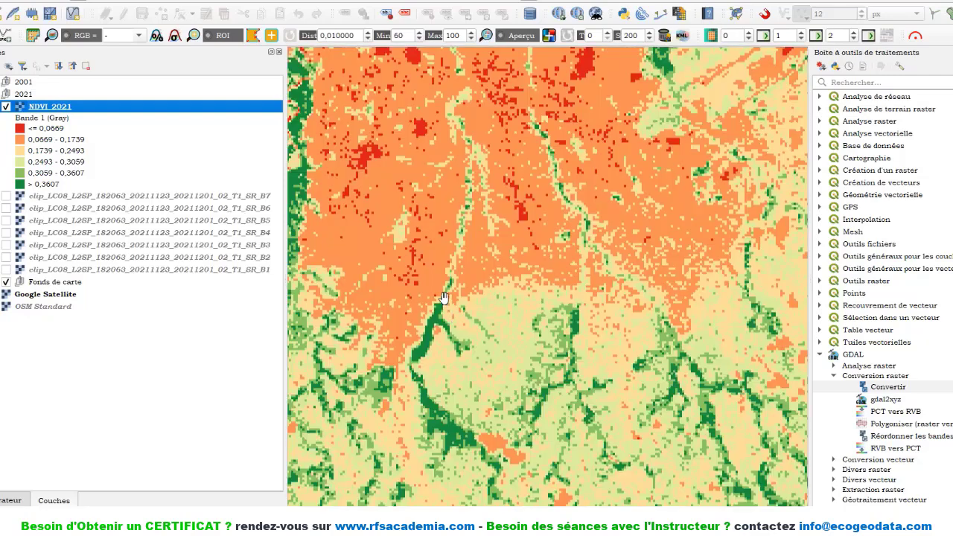
scroll(451, 305, up, 2)
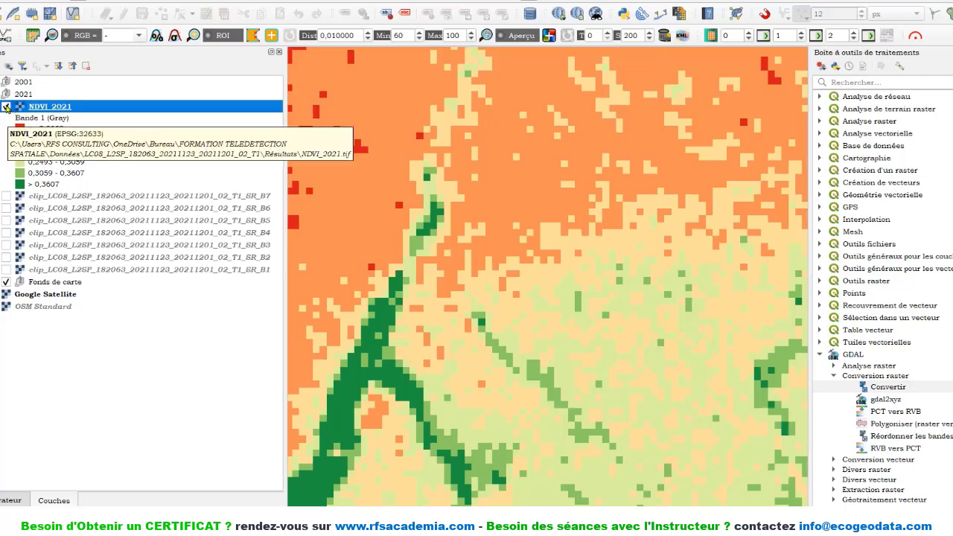
click(6, 107)
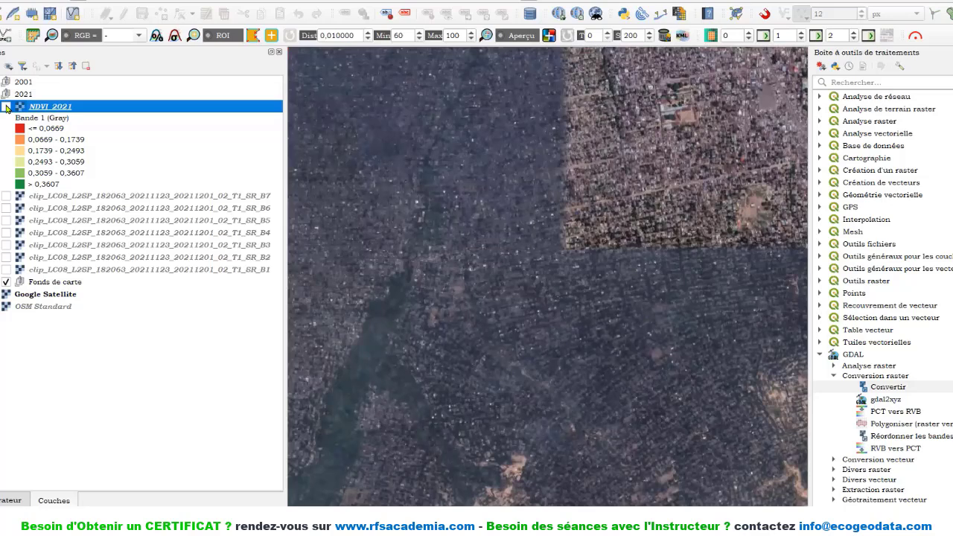
click(6, 107)
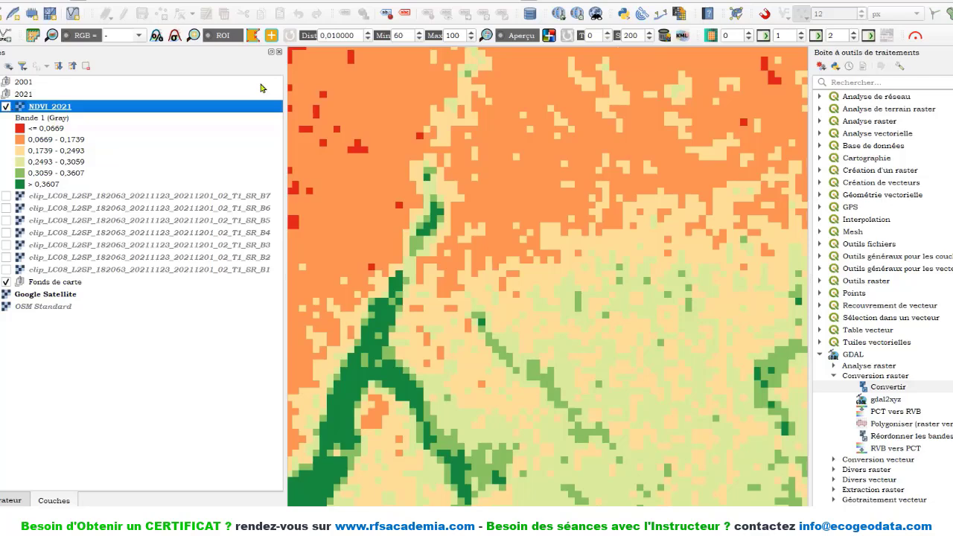
key(space)
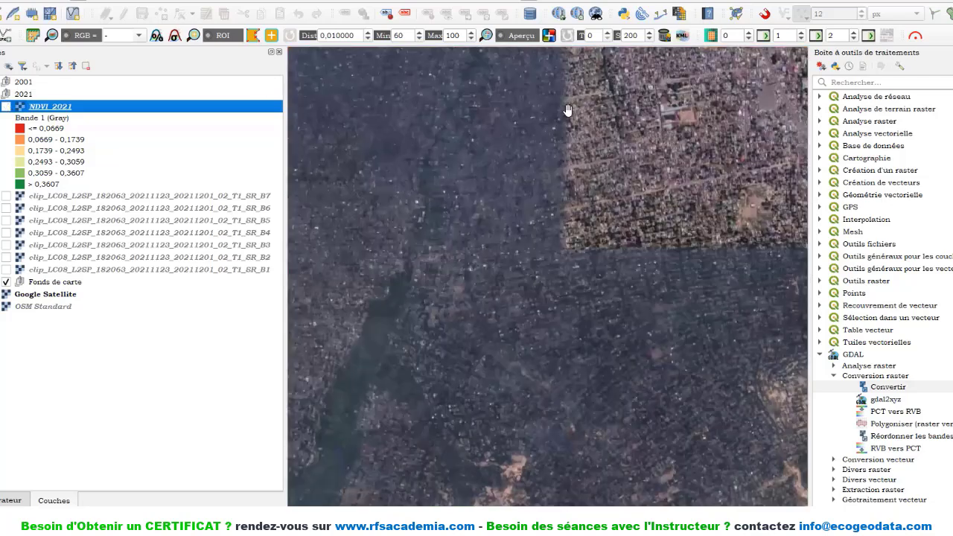
scroll(596, 223, up, 2)
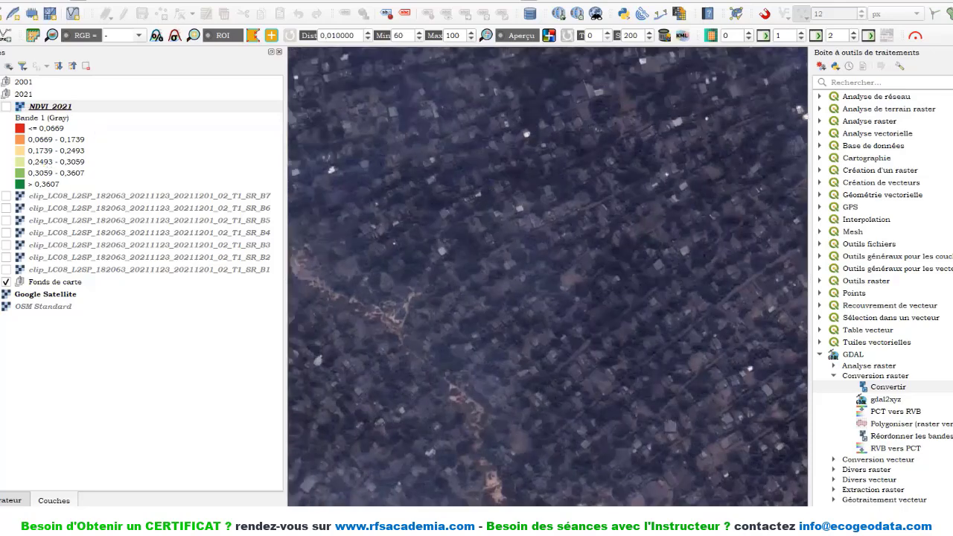
click(6, 106)
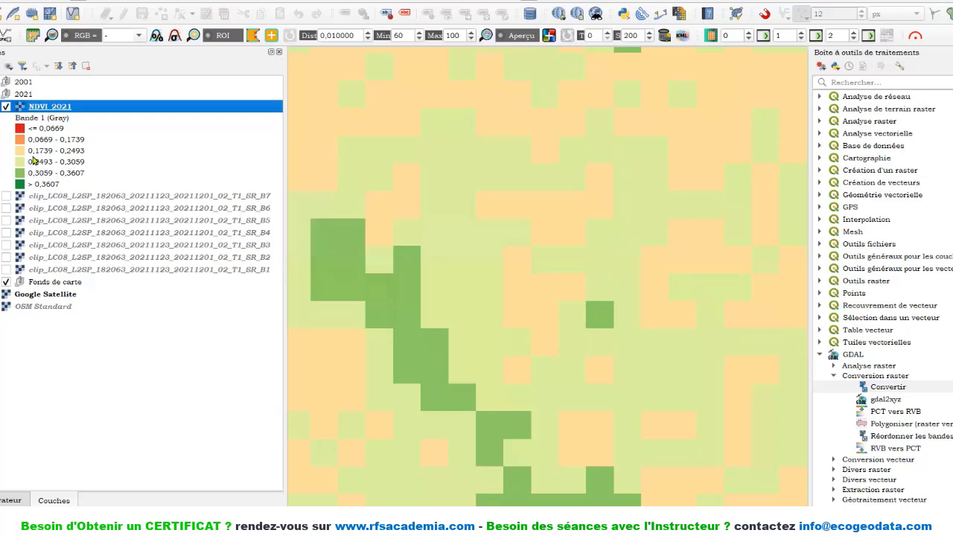
- Check the wider valley area against the satellite imagery with NDVI_2021 hidden, and show the layer again over its full extent
scroll(562, 231, down, 5)
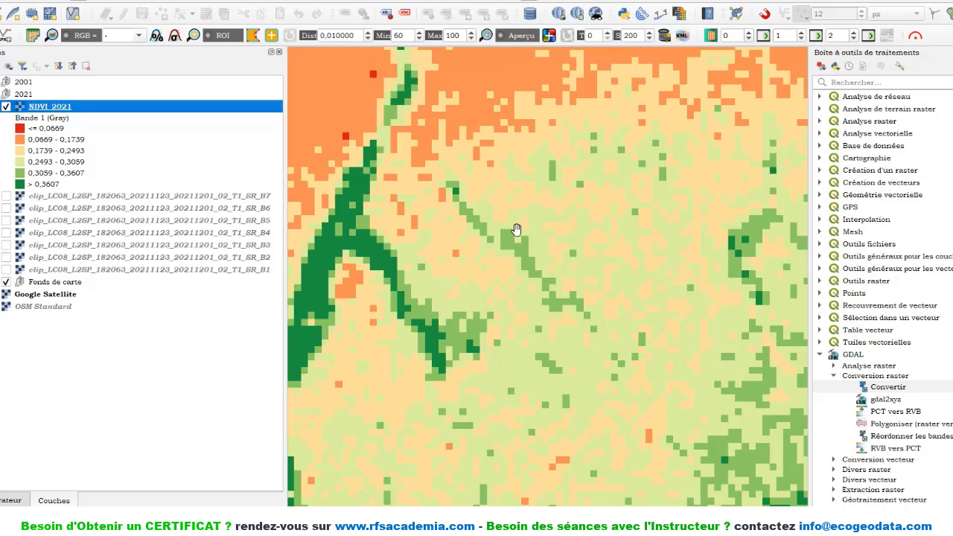
key(space)
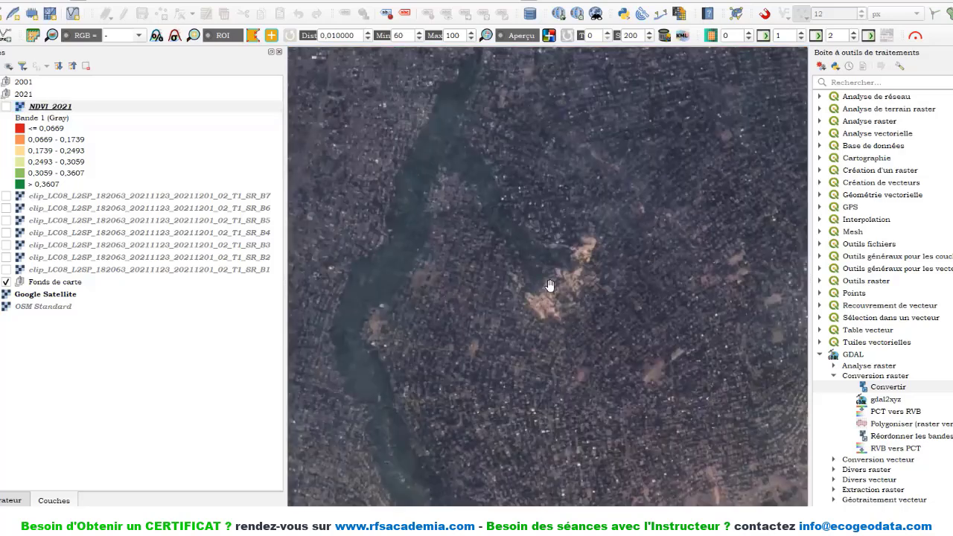
drag(480, 237, 503, 284)
scroll(500, 269, down, 2)
click(6, 106)
scroll(511, 208, down, 3)
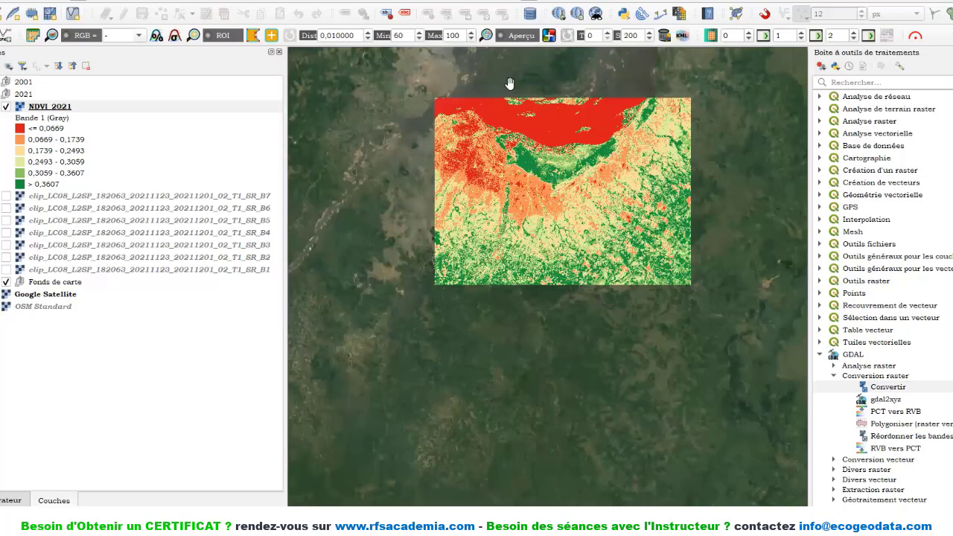
scroll(524, 125, up, 1)
drag(550, 246, 475, 222)
scroll(491, 226, down, 1)
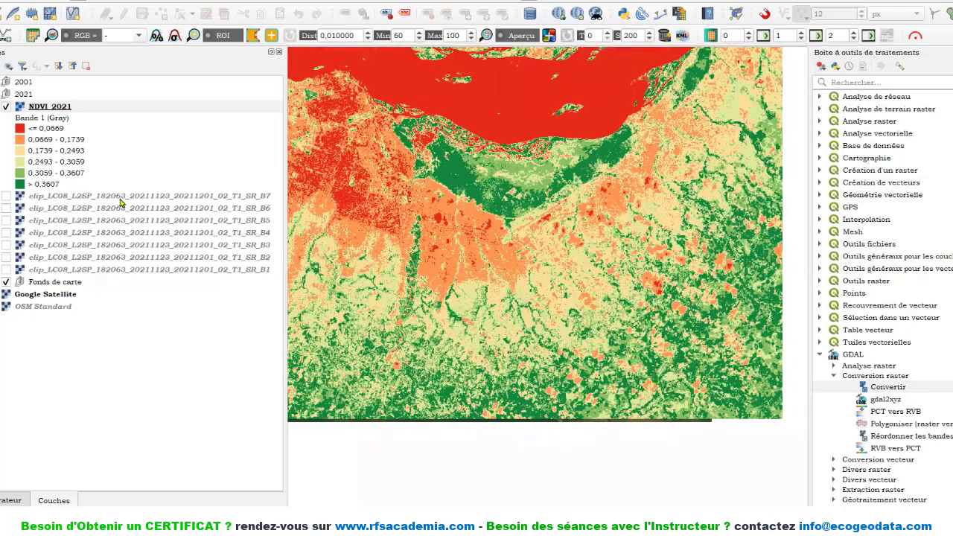